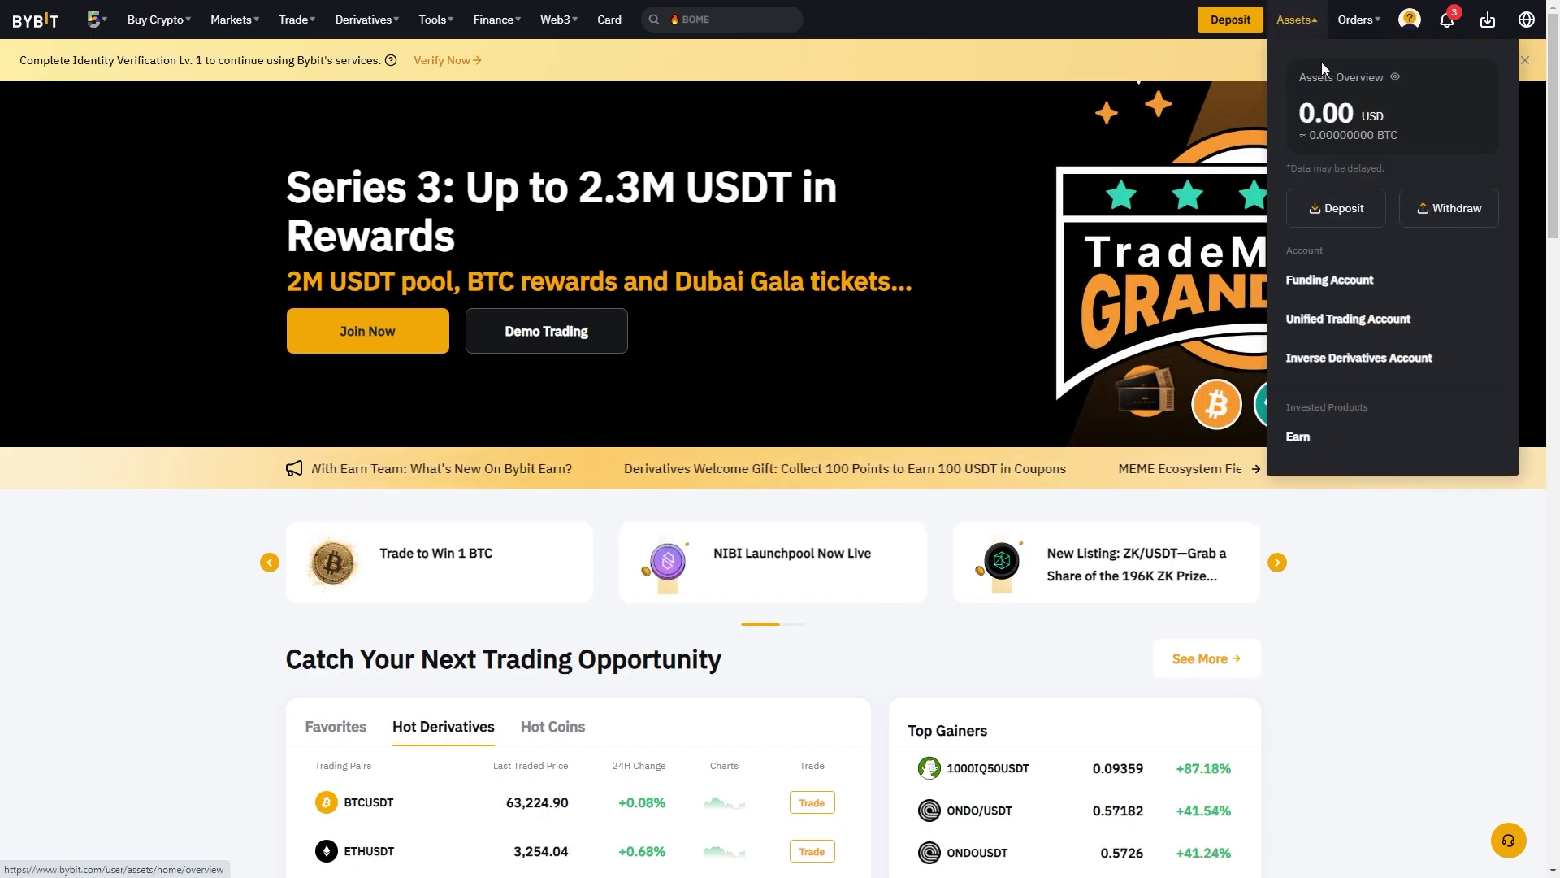
Open Bybit's withdrawal form and switch the coin from BTC to Tether USDT
{"action": "left_click", "coordinate": [1449, 207]}
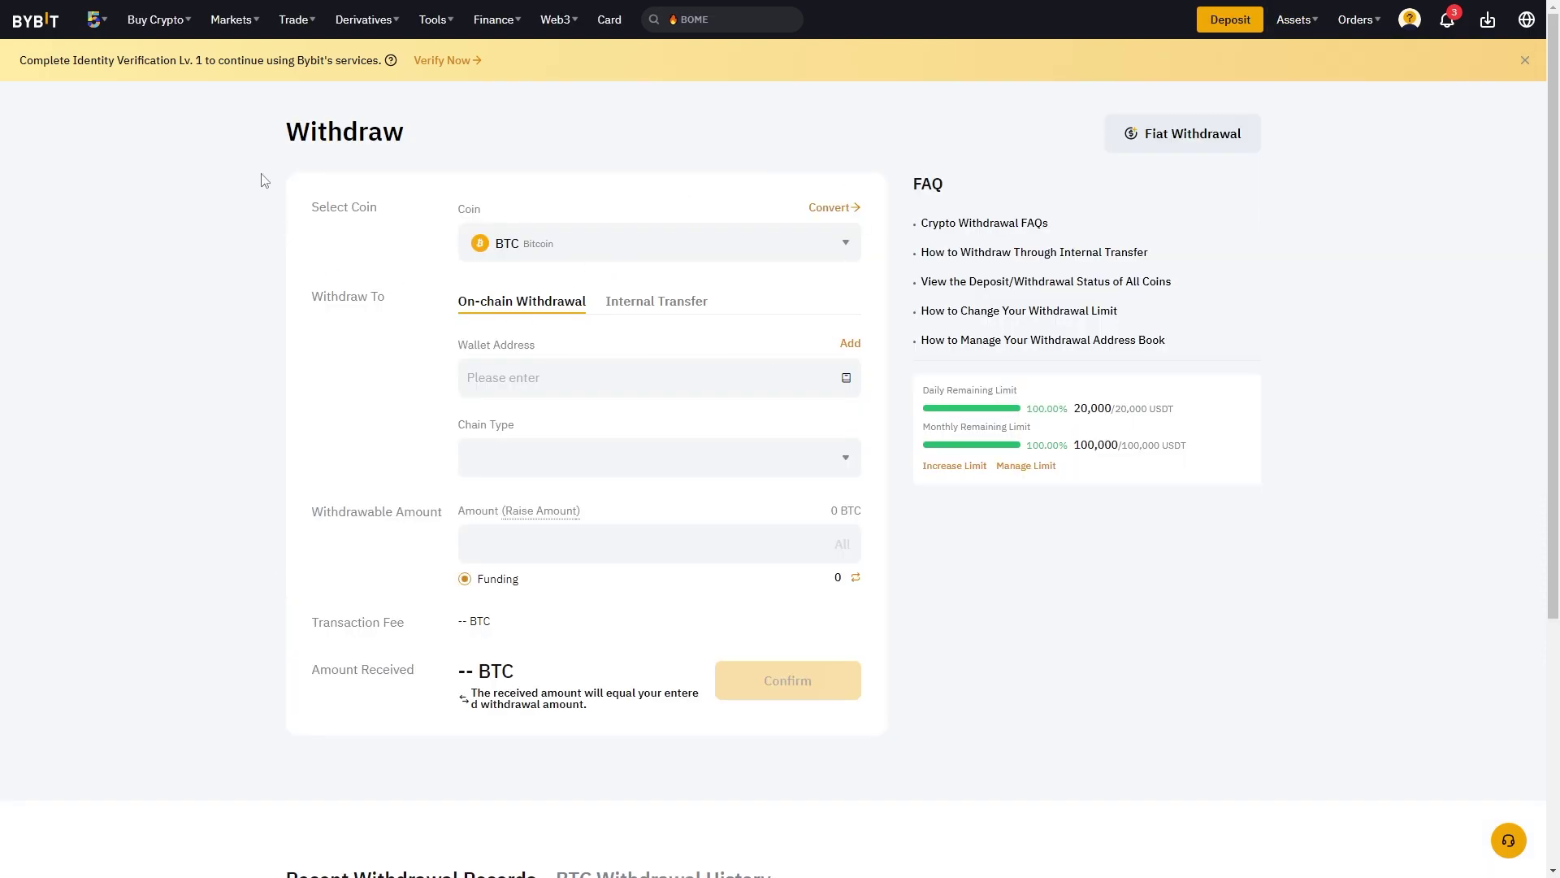
{"action": "left_click", "coordinate": [563, 245]}
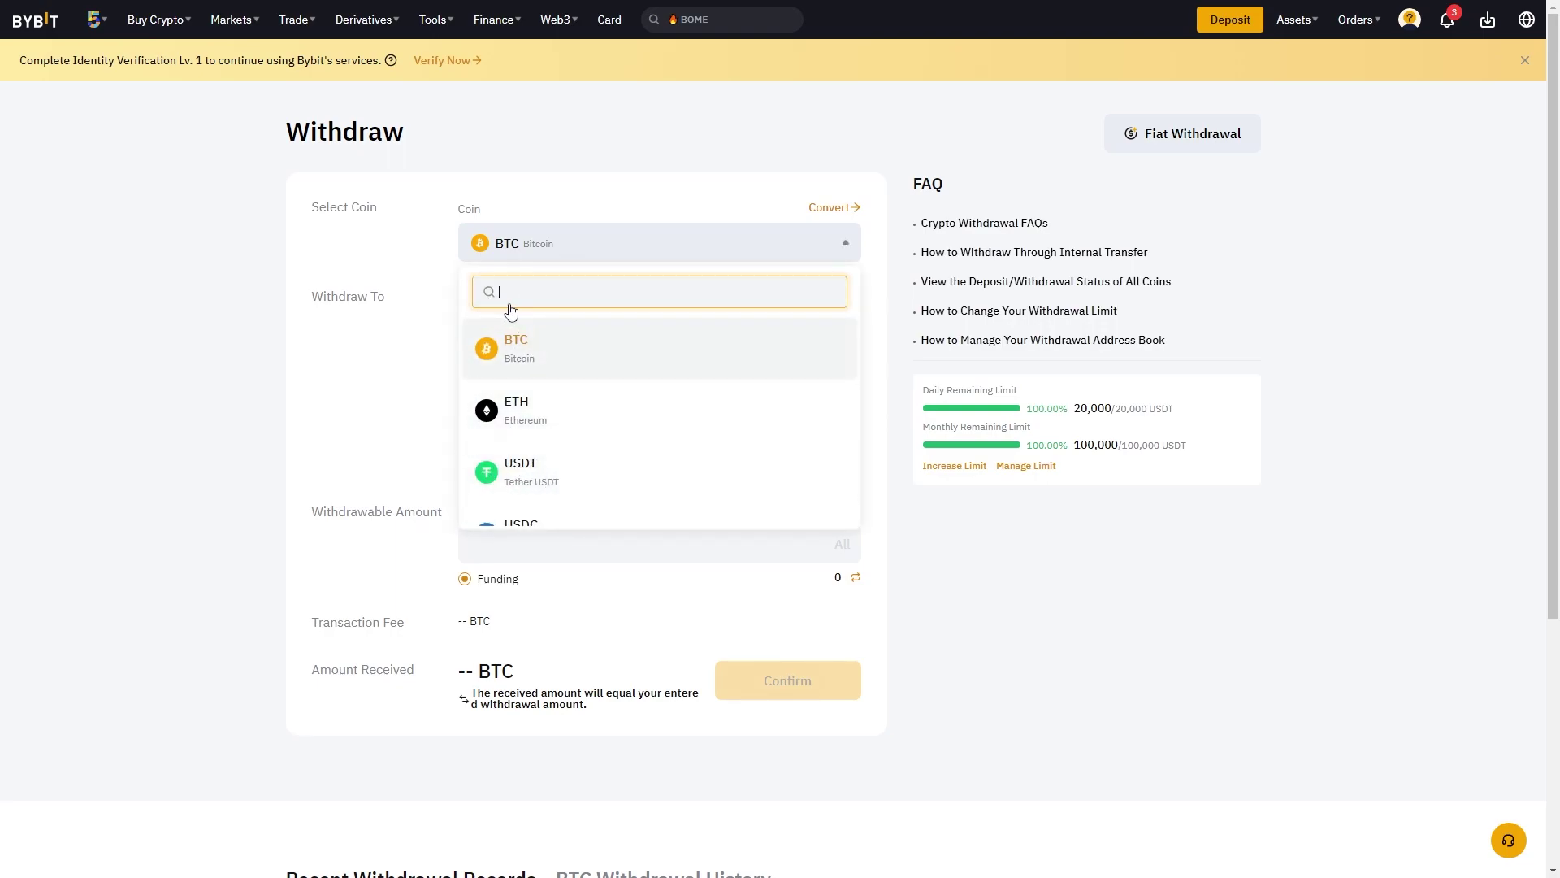
{"action": "left_click", "coordinate": [547, 487]}
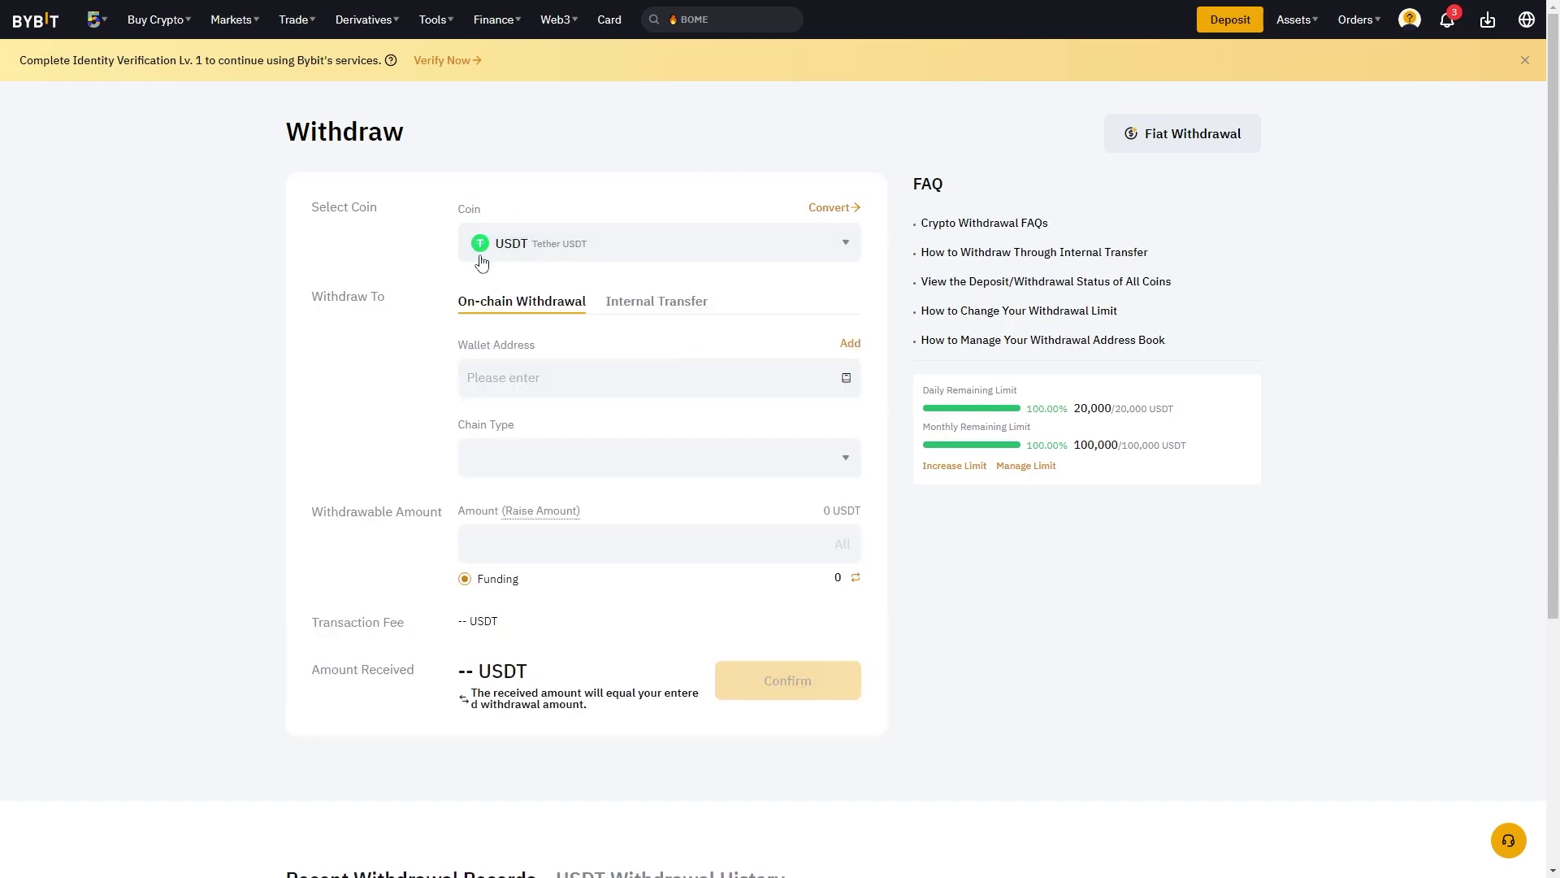
{"action": "left_click_drag", "start_coordinate": [422, 354], "coordinate": [563, 382]}
{"action": "left_click", "coordinate": [431, 406]}
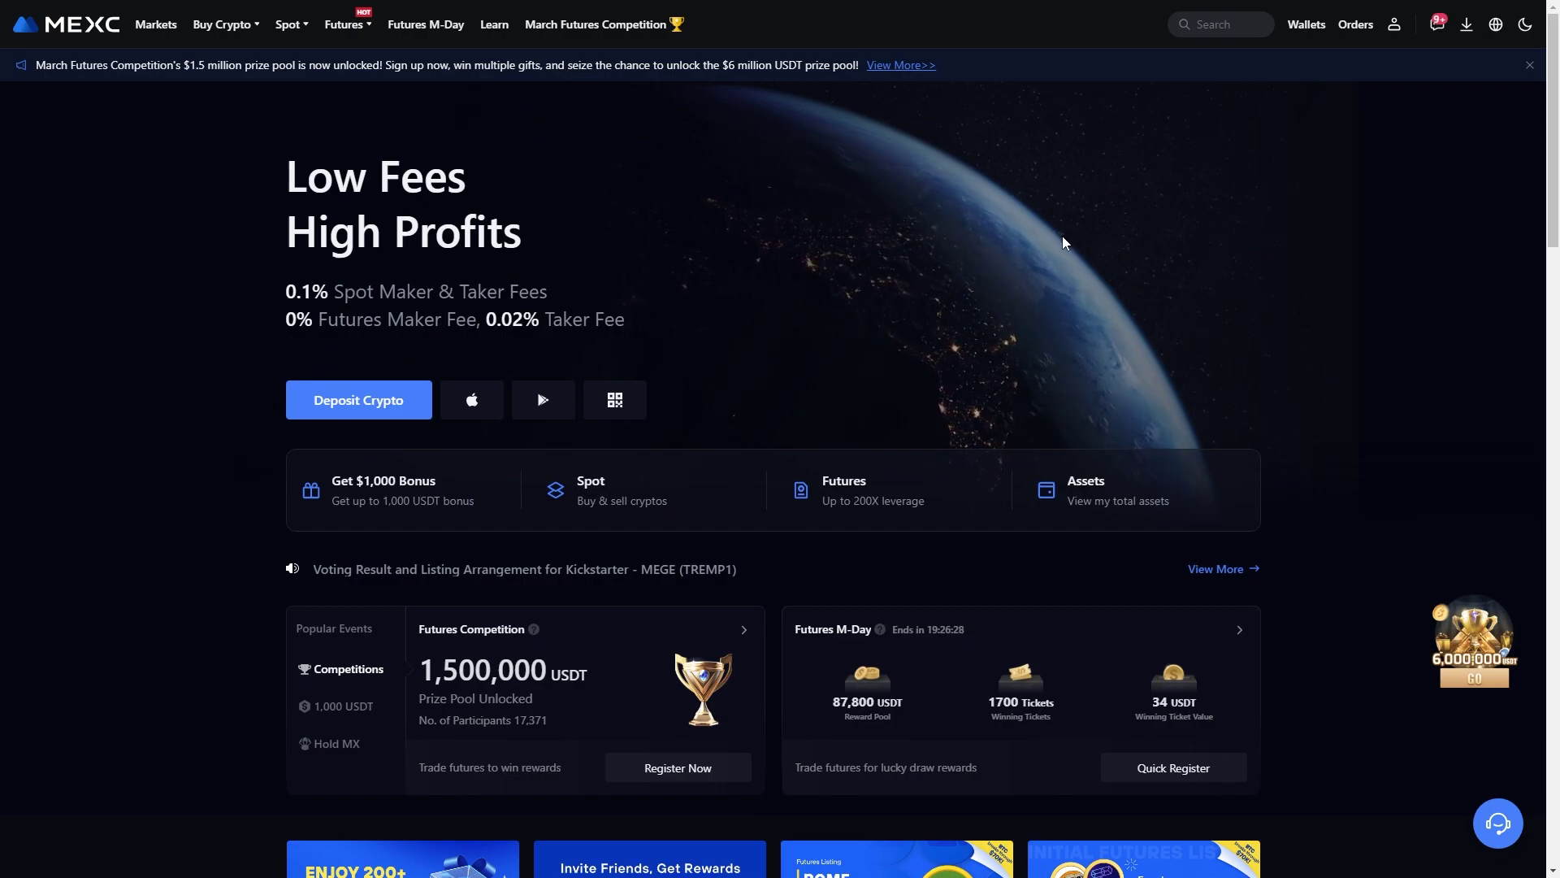
{"action": "mouse_move", "coordinate": [1305, 24]}
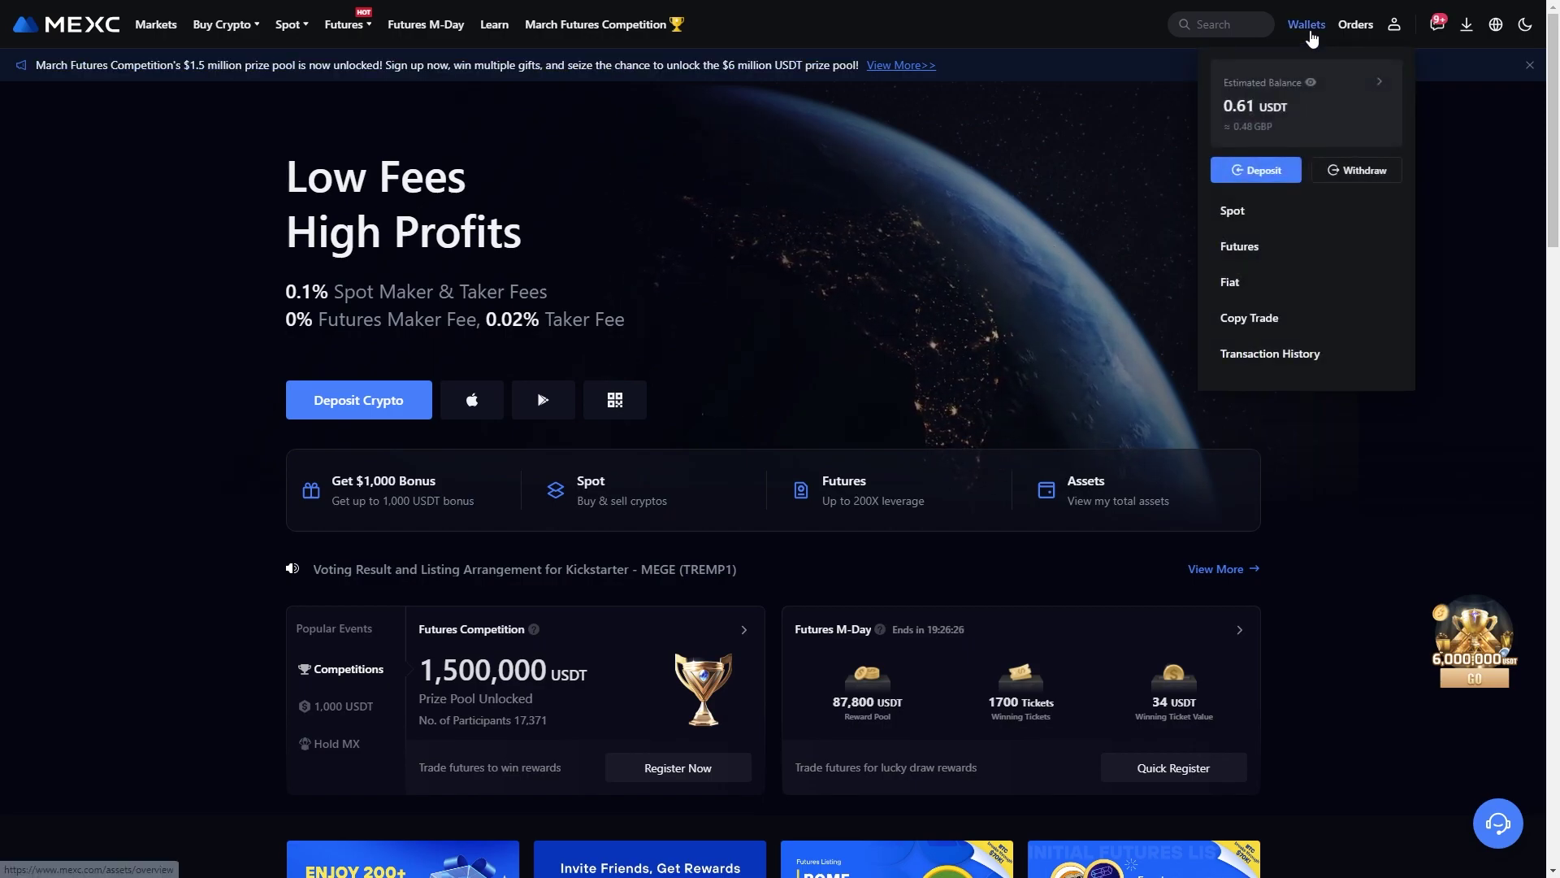
Open MEXC's crypto Deposit page from the Wallets menu
{"action": "left_click", "coordinate": [1241, 182]}
{"action": "triple_click", "coordinate": [407, 343]}
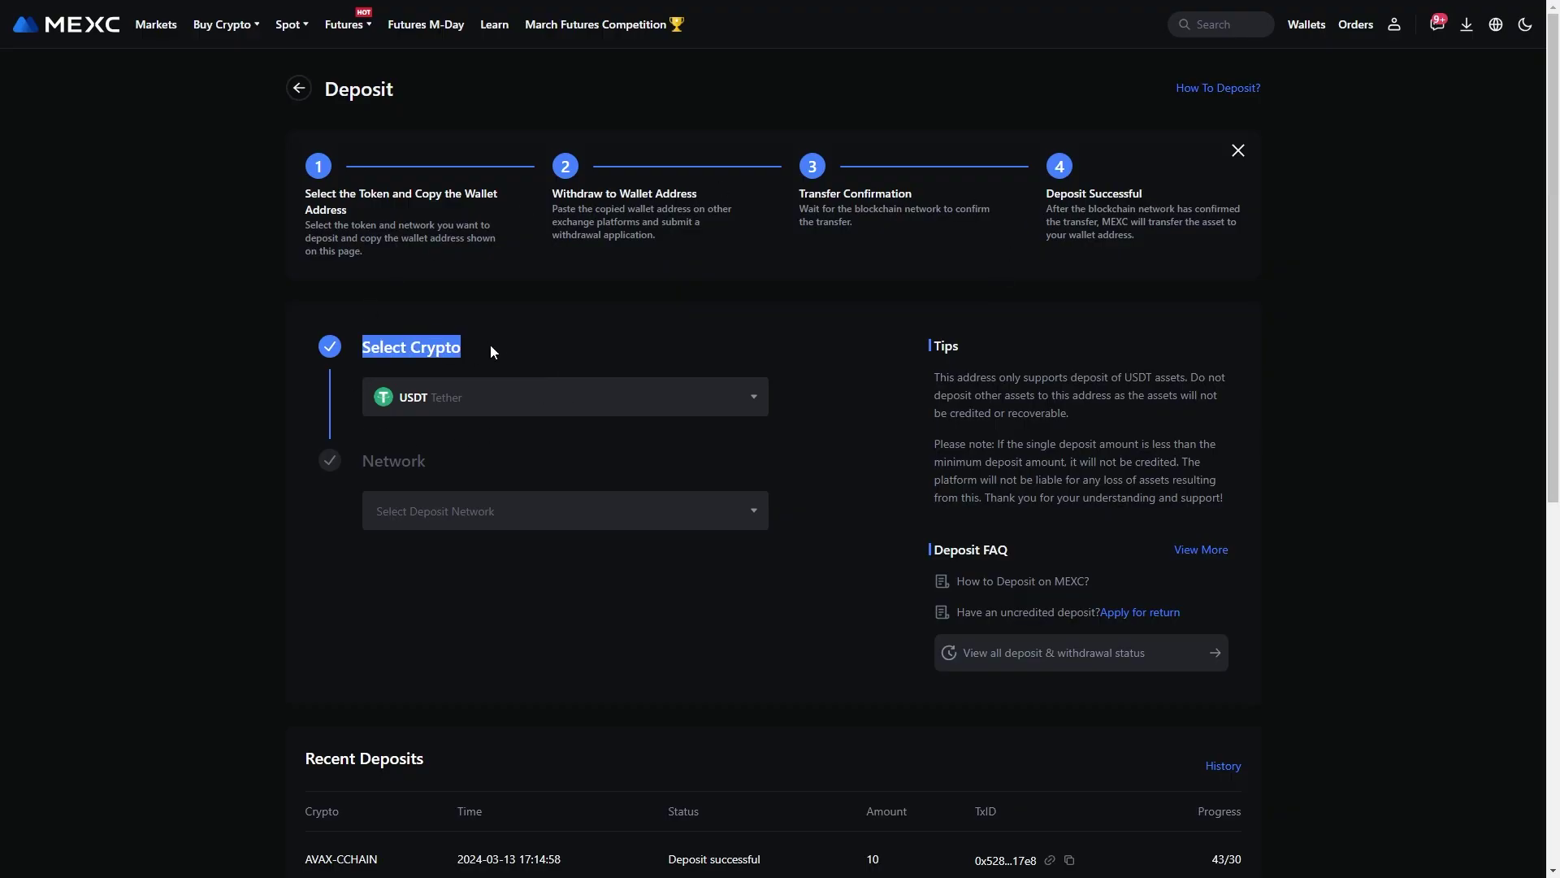
{"action": "left_click", "coordinate": [501, 348]}
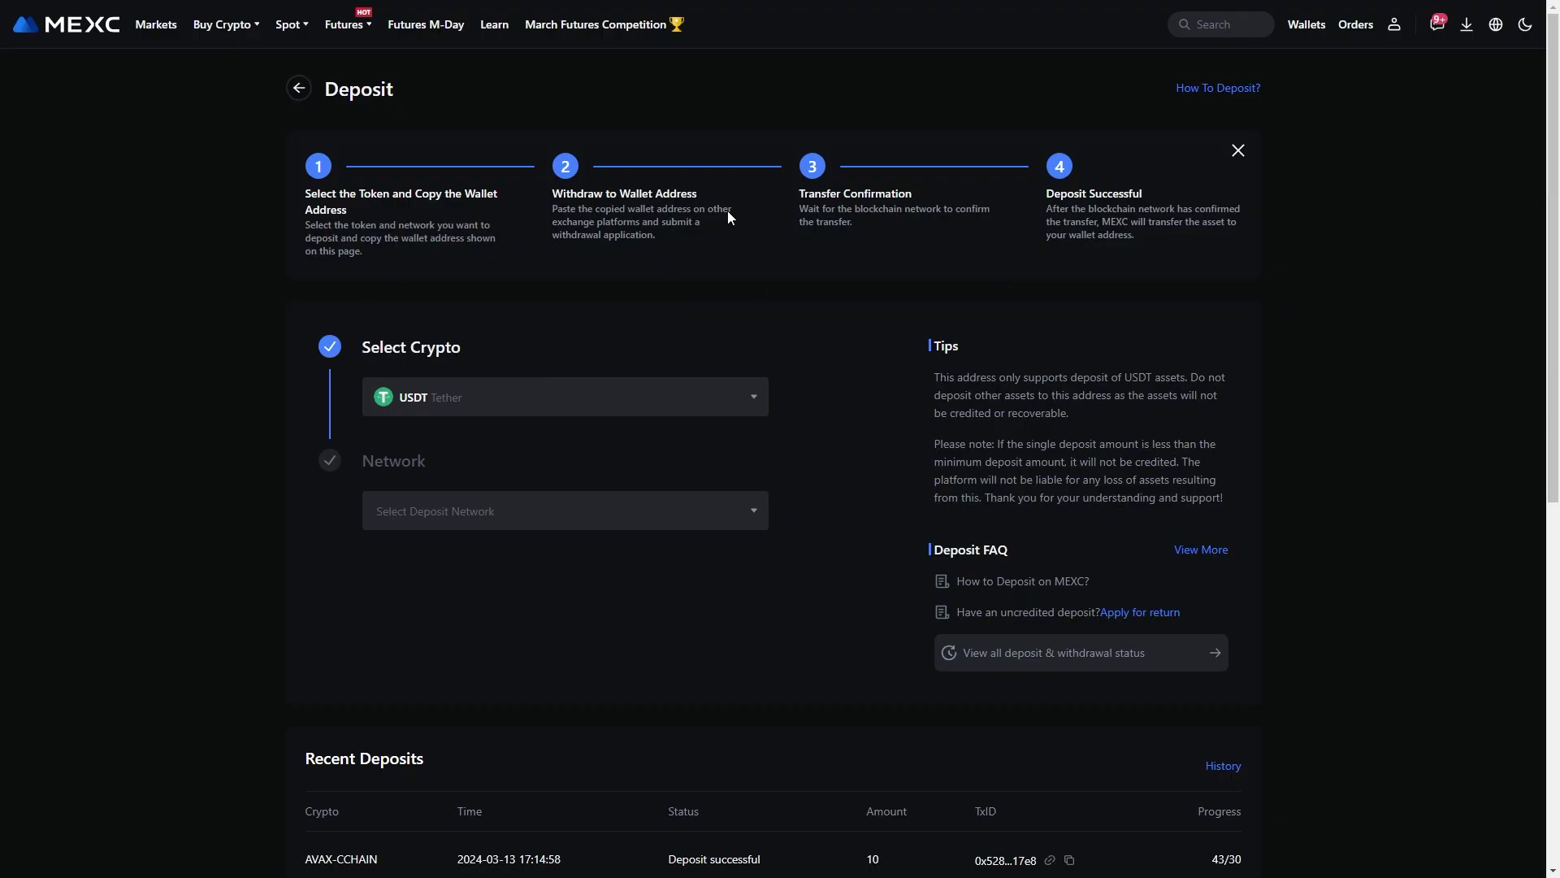
{"action": "left_click", "coordinate": [429, 403]}
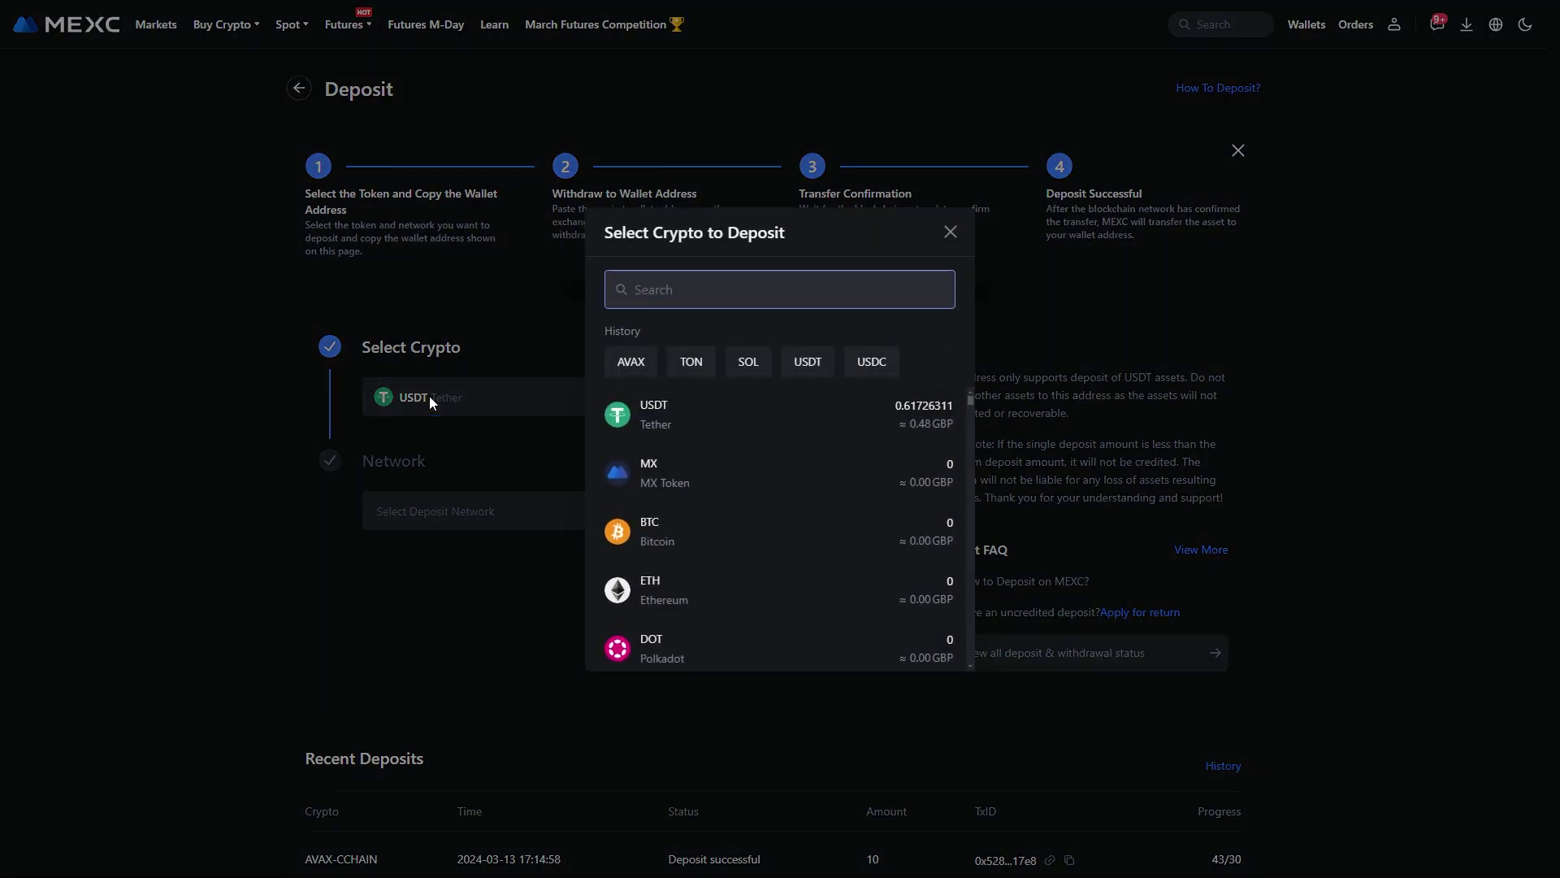
{"action": "left_click", "coordinate": [672, 411]}
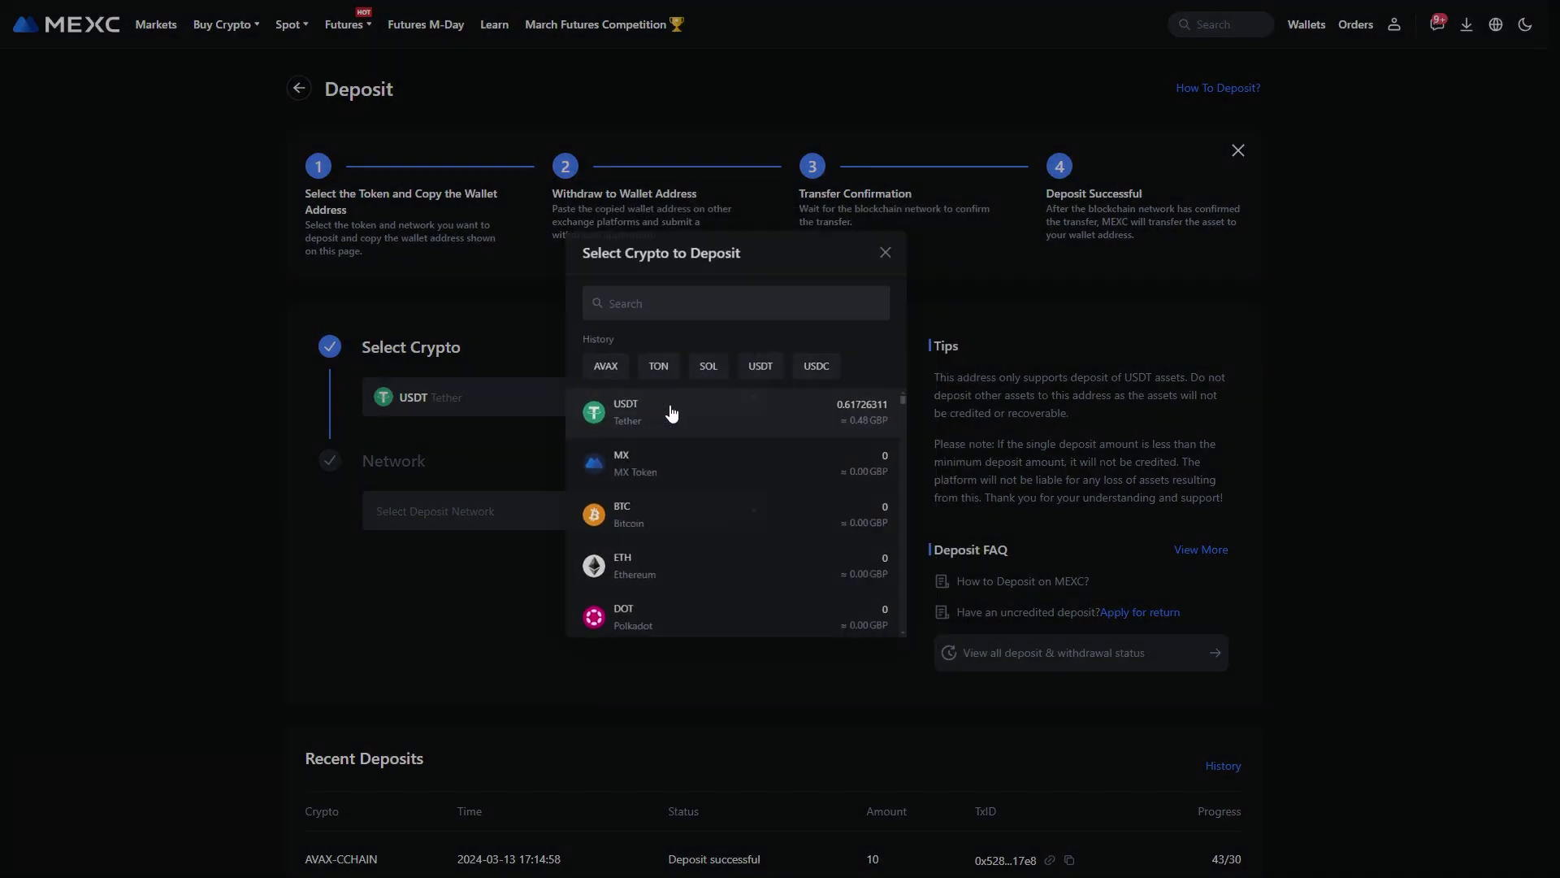
Generate and copy MEXC's USDT deposit address on the ETH Ethereum (ERC20) network
{"action": "left_click", "coordinate": [470, 511]}
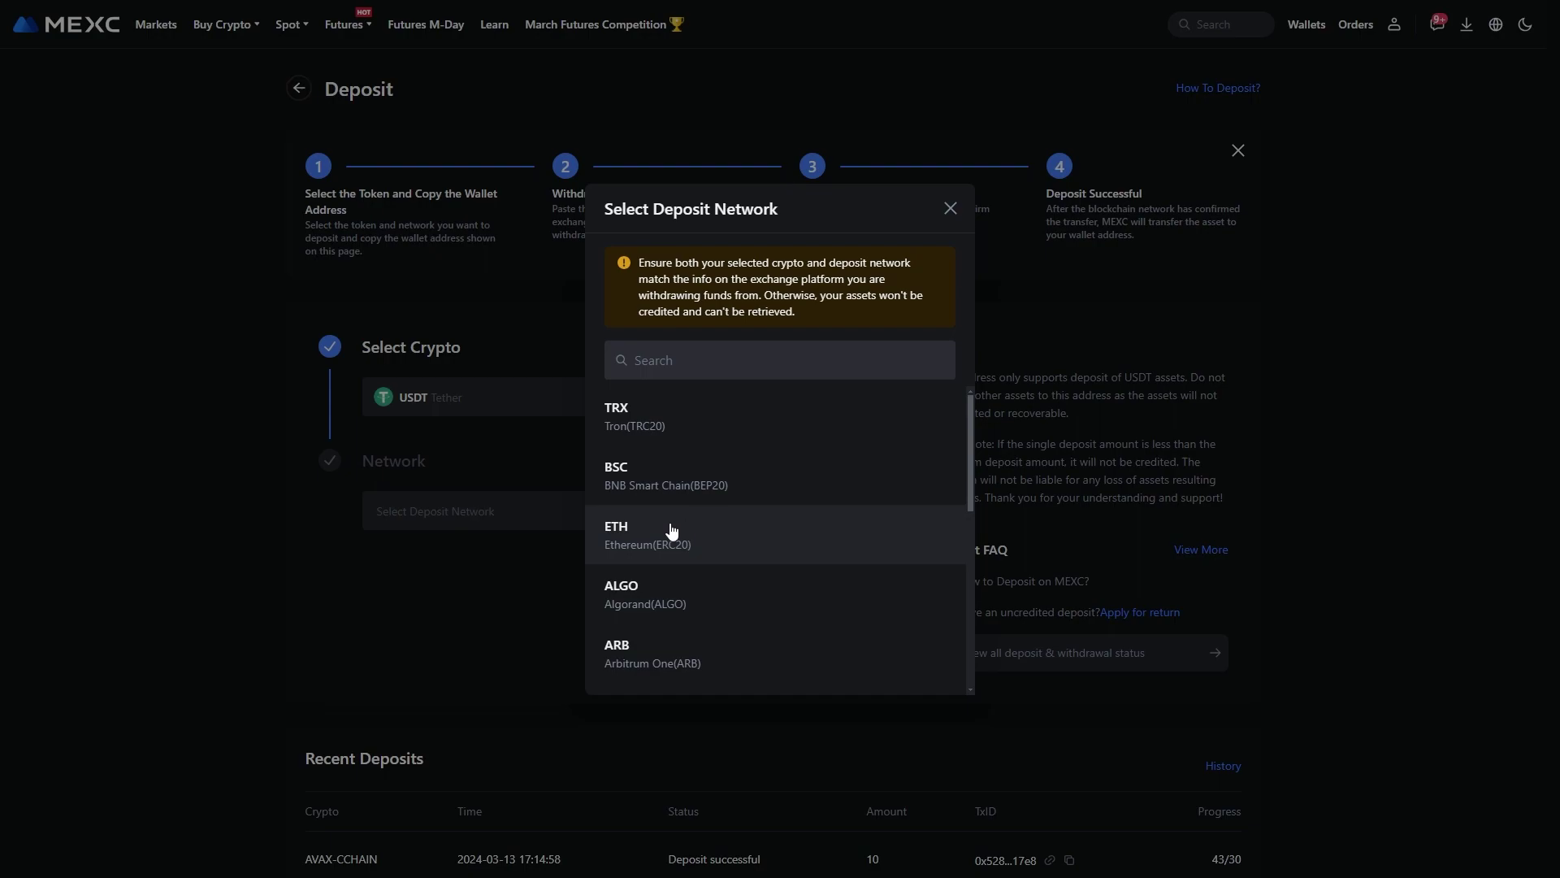
{"action": "left_click", "coordinate": [626, 529]}
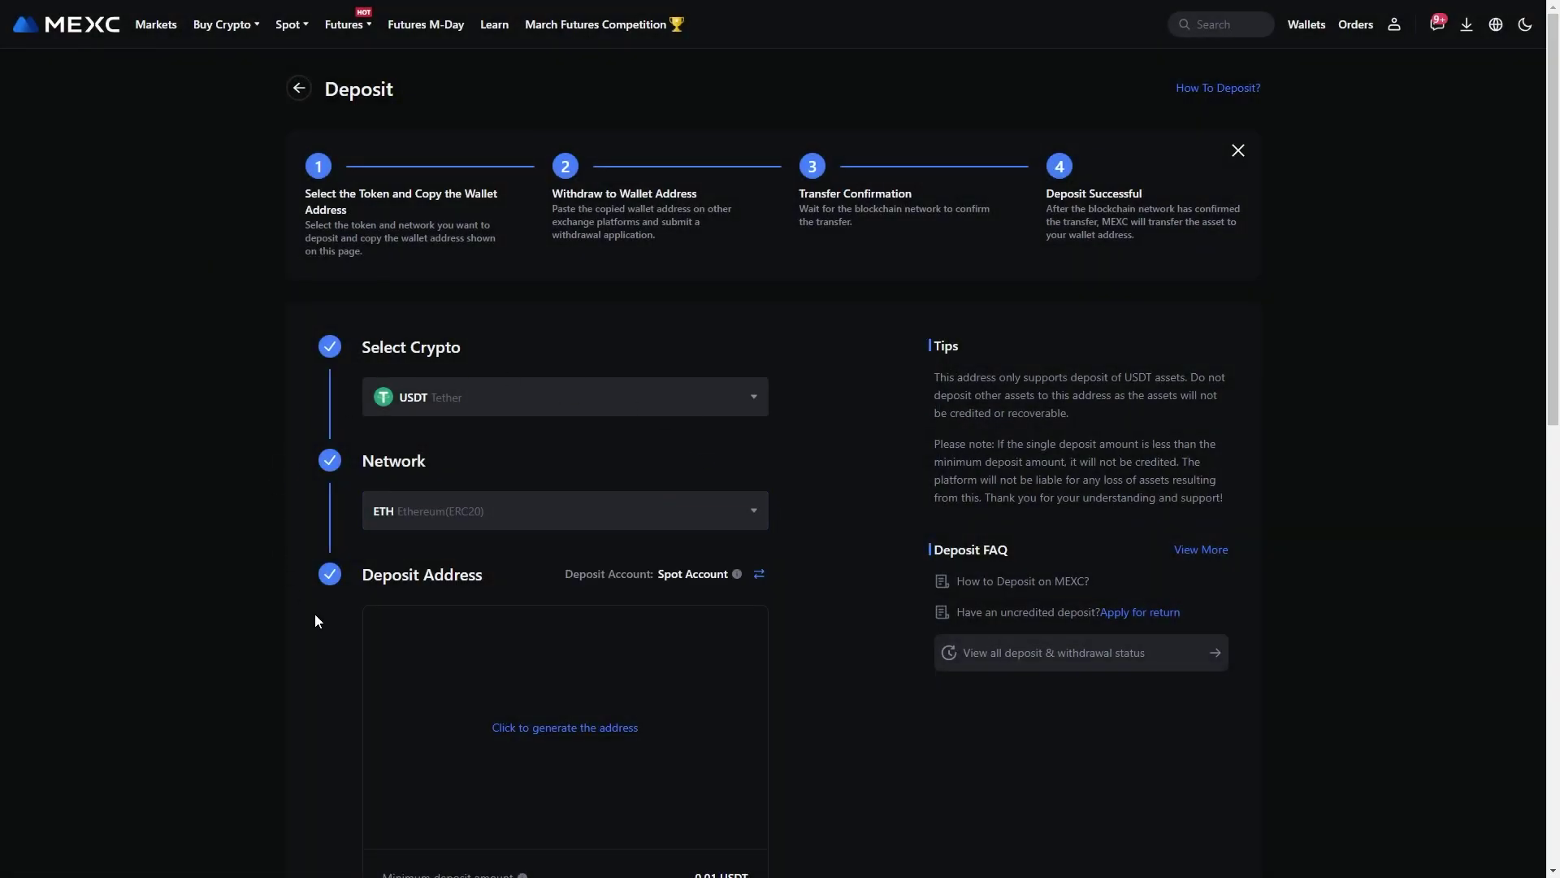
{"action": "scroll", "coordinate": [410, 559], "scroll_direction": "down", "scroll_amount": 1}
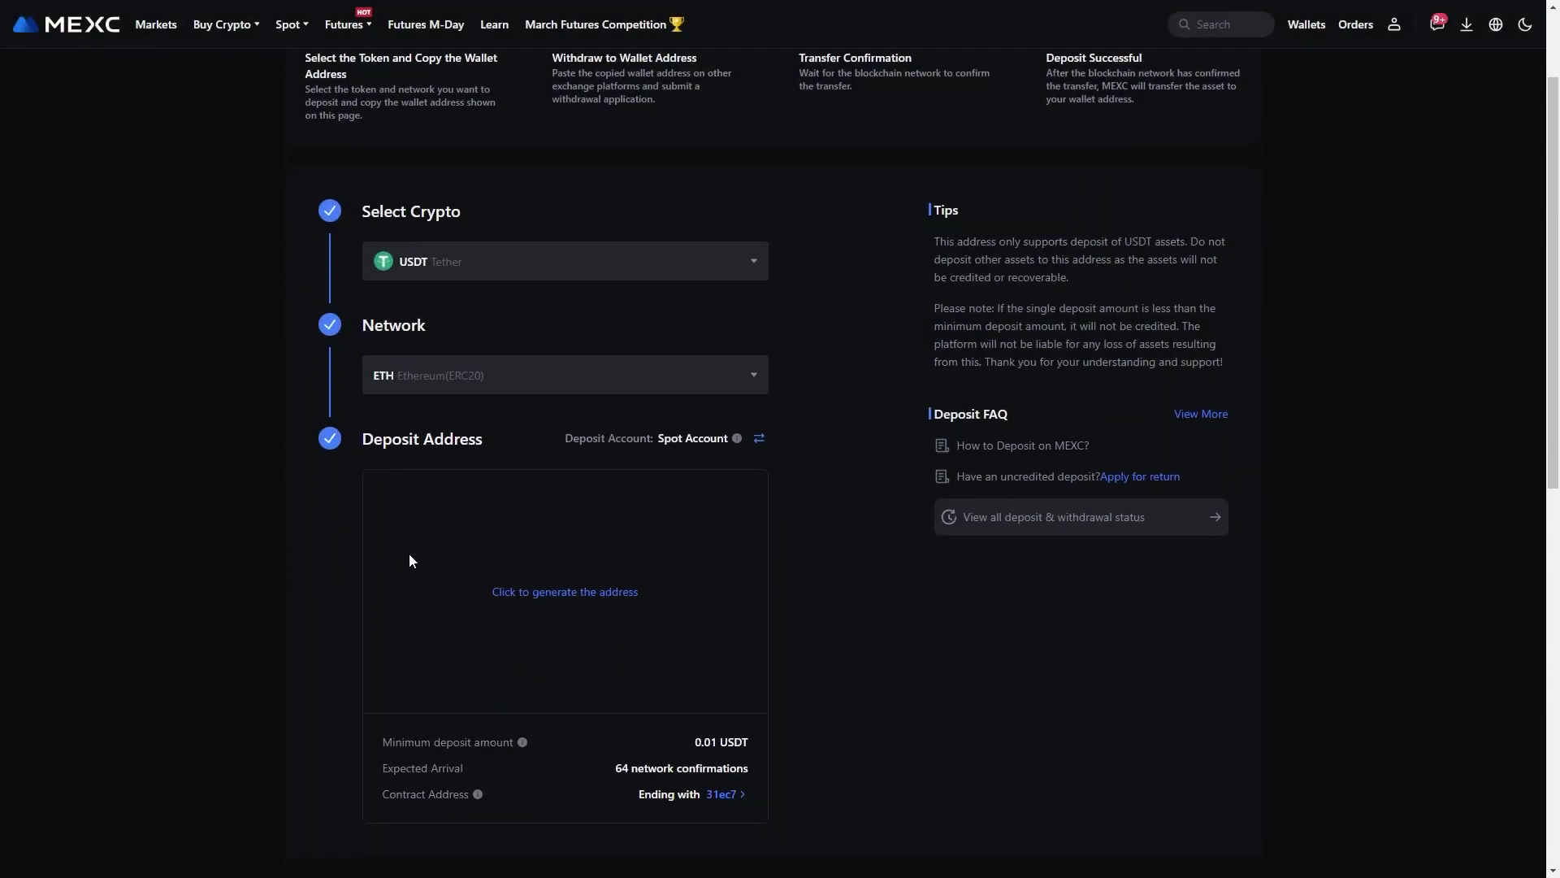
{"action": "left_click", "coordinate": [567, 603]}
{"action": "left_click", "coordinate": [736, 539]}
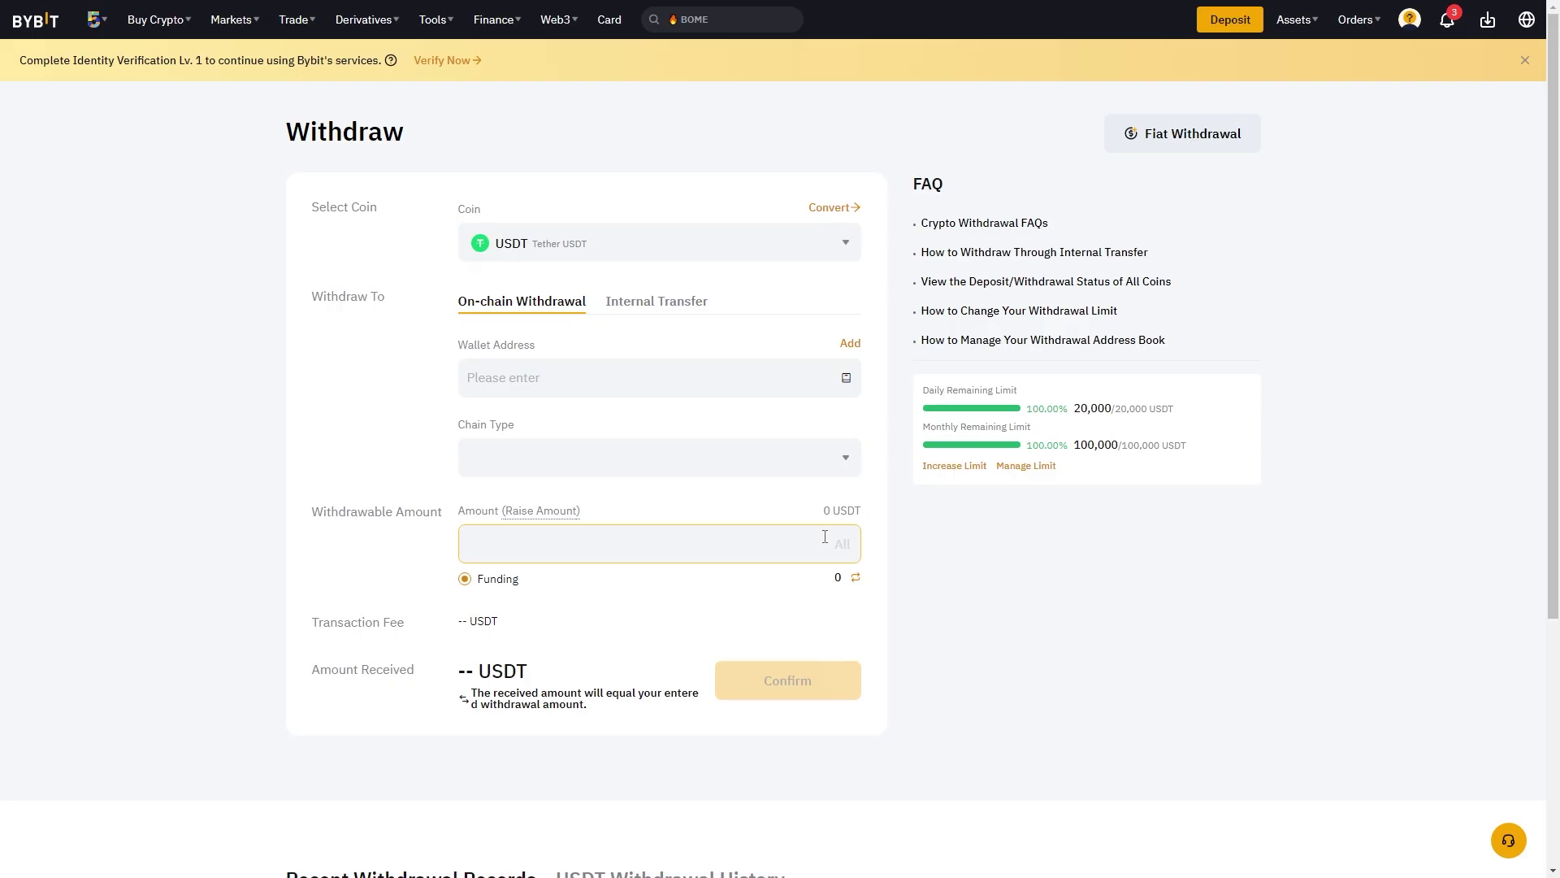
Paste the MEXC address into Bybit's Wallet Address field and choose the ERC20 chain
{"action": "left_click", "coordinate": [567, 367]}
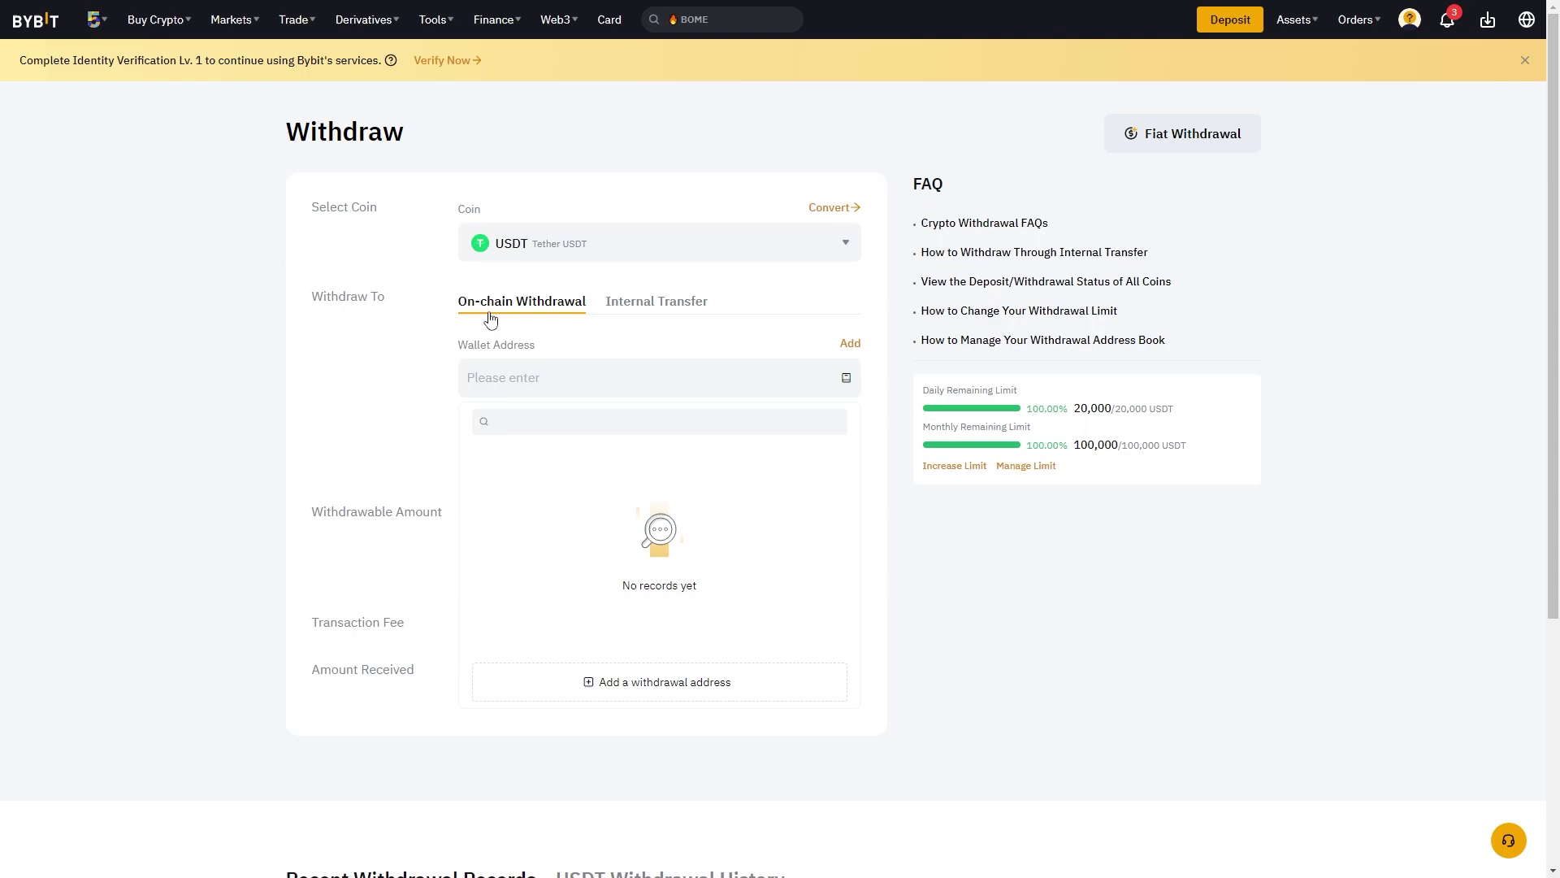
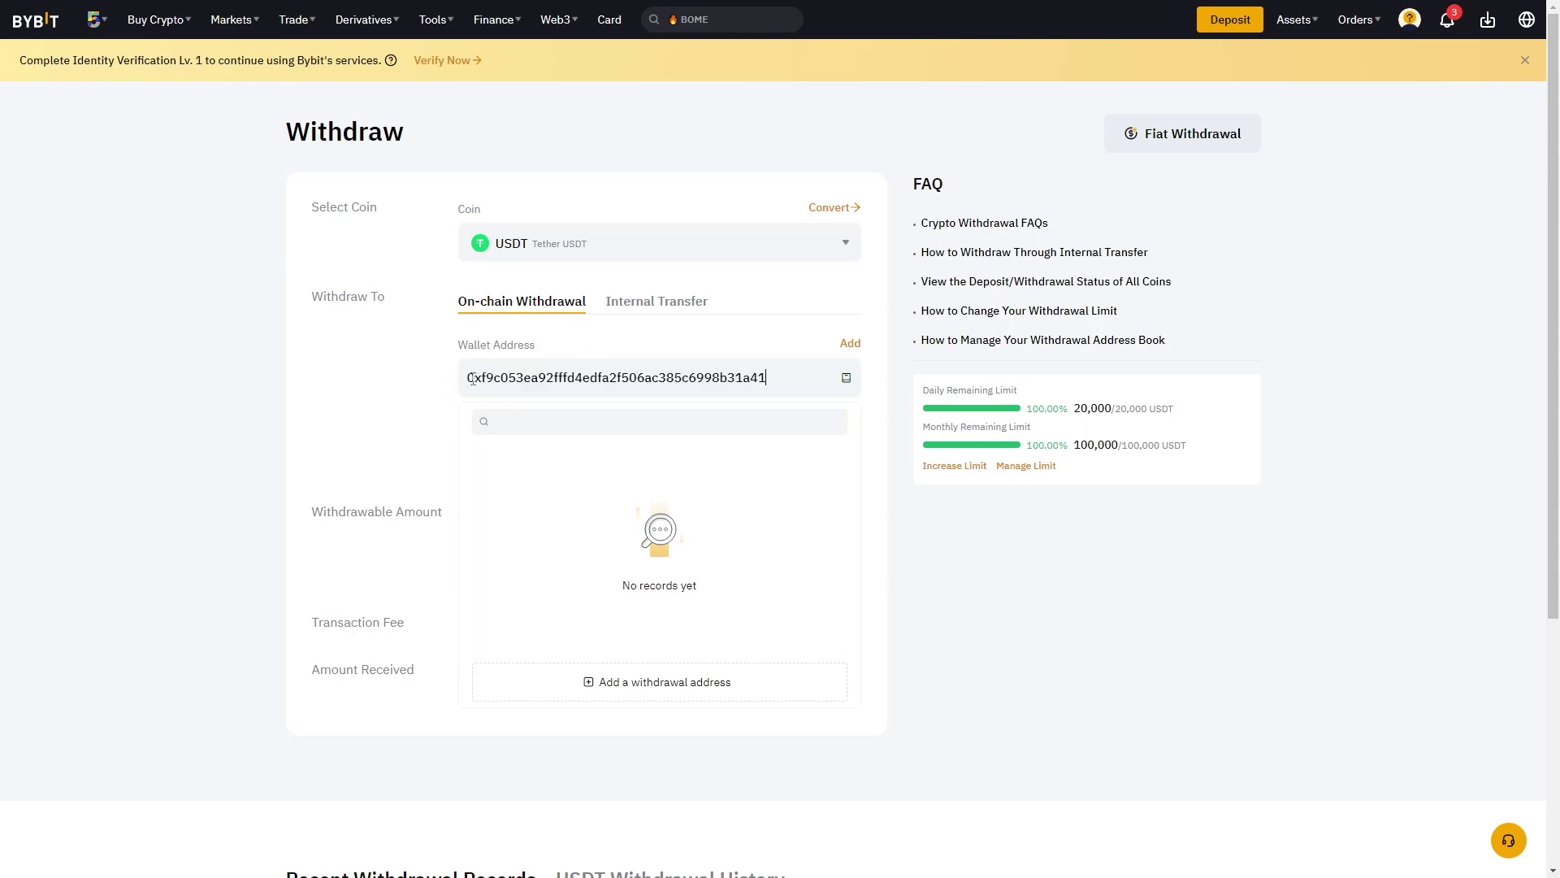
{"action": "left_click", "coordinate": [539, 461]}
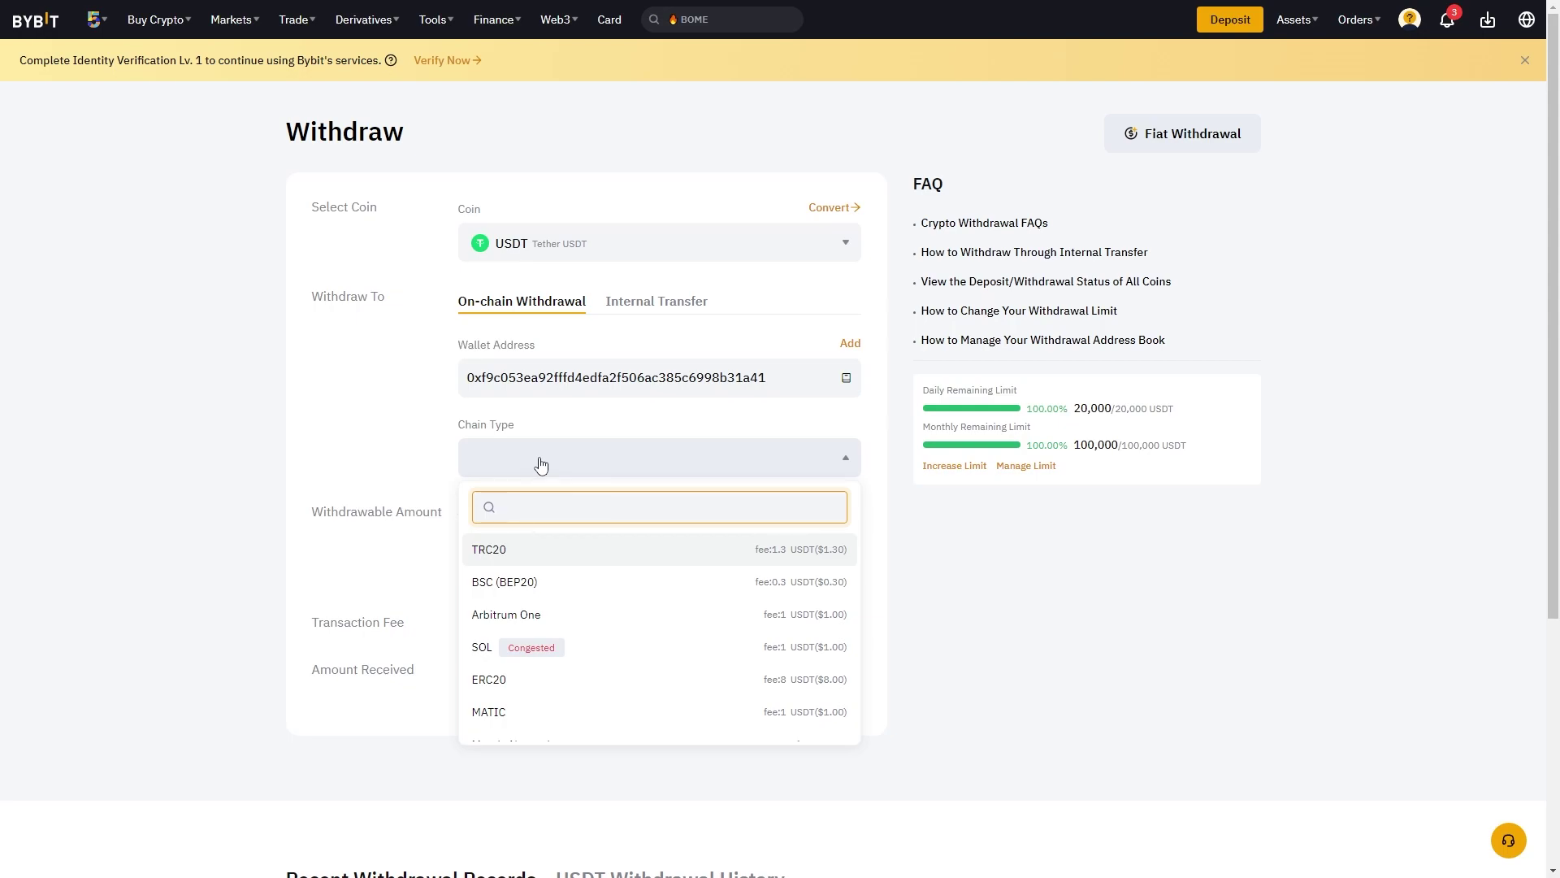
{"action": "left_click", "coordinate": [544, 679]}
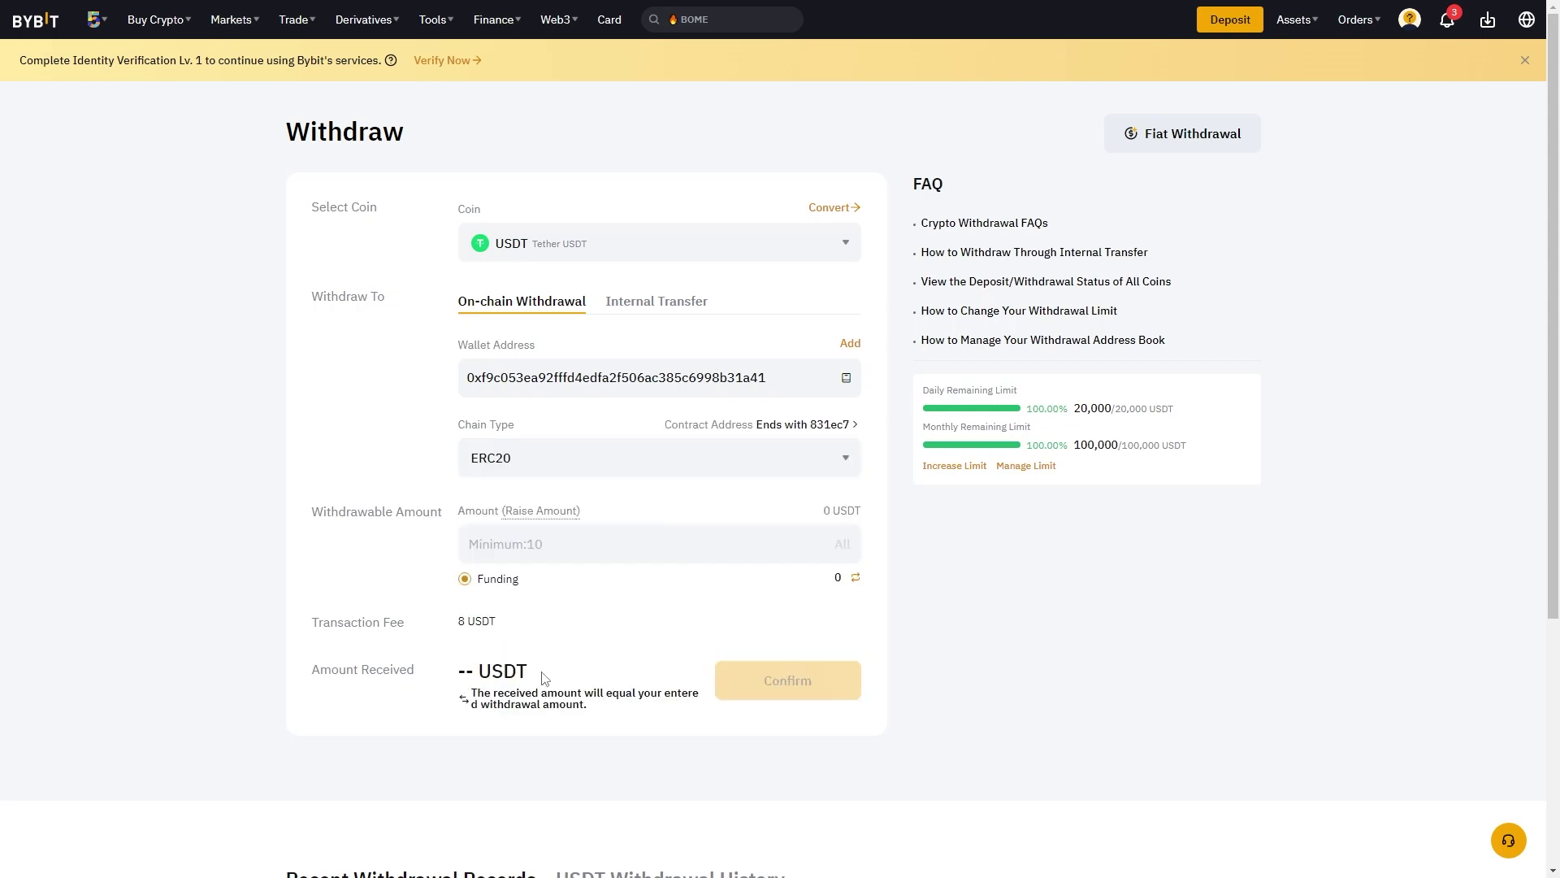
{"action": "left_click", "coordinate": [544, 547]}
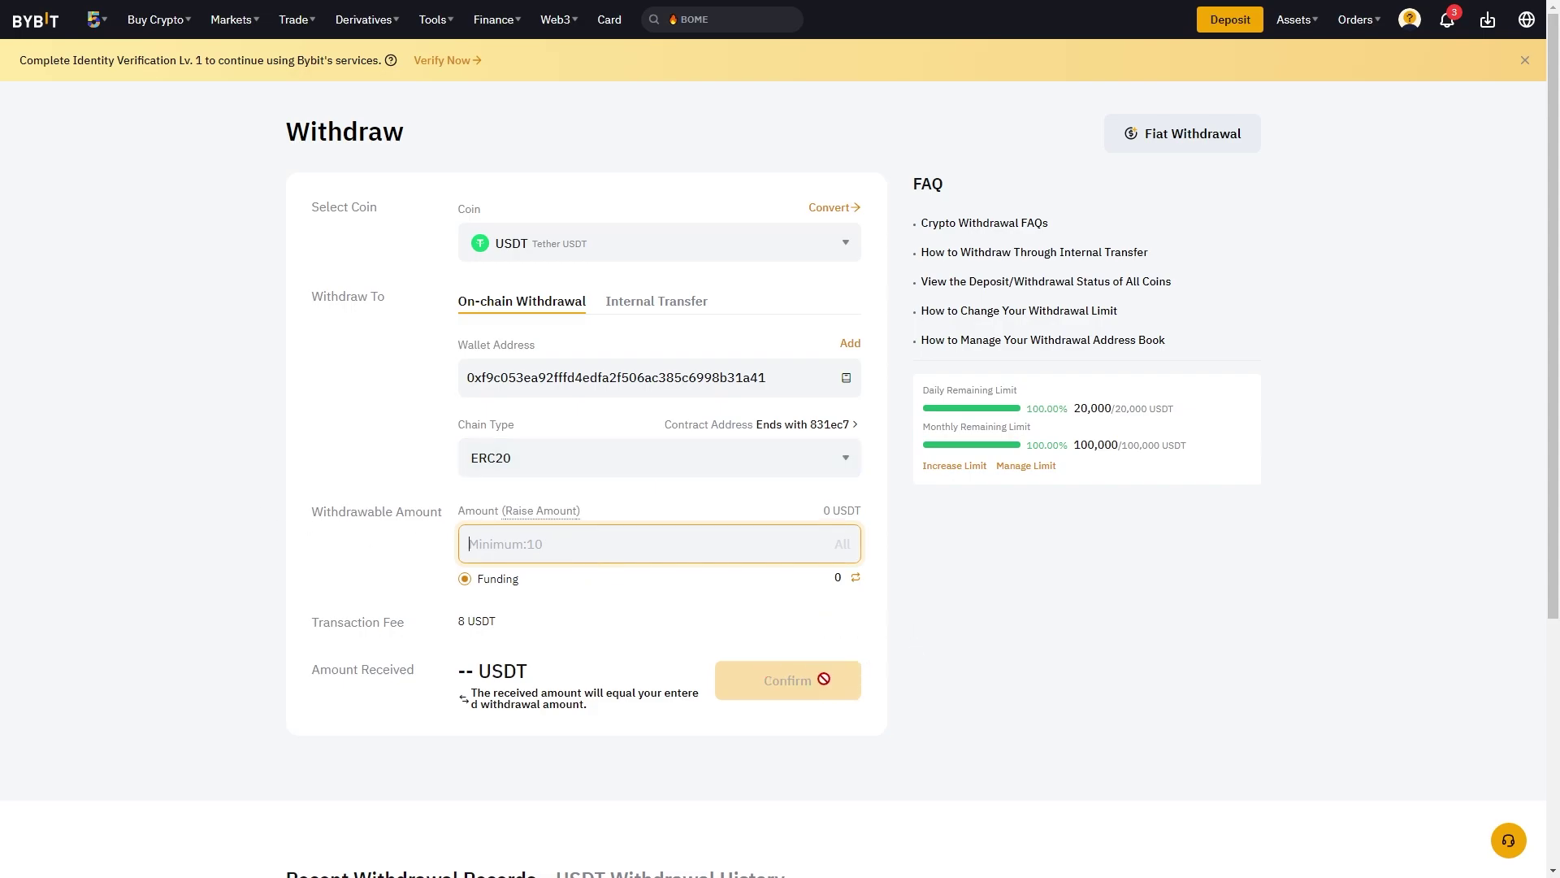
{"action": "scroll", "coordinate": [841, 671], "scroll_direction": "down", "scroll_amount": 3}
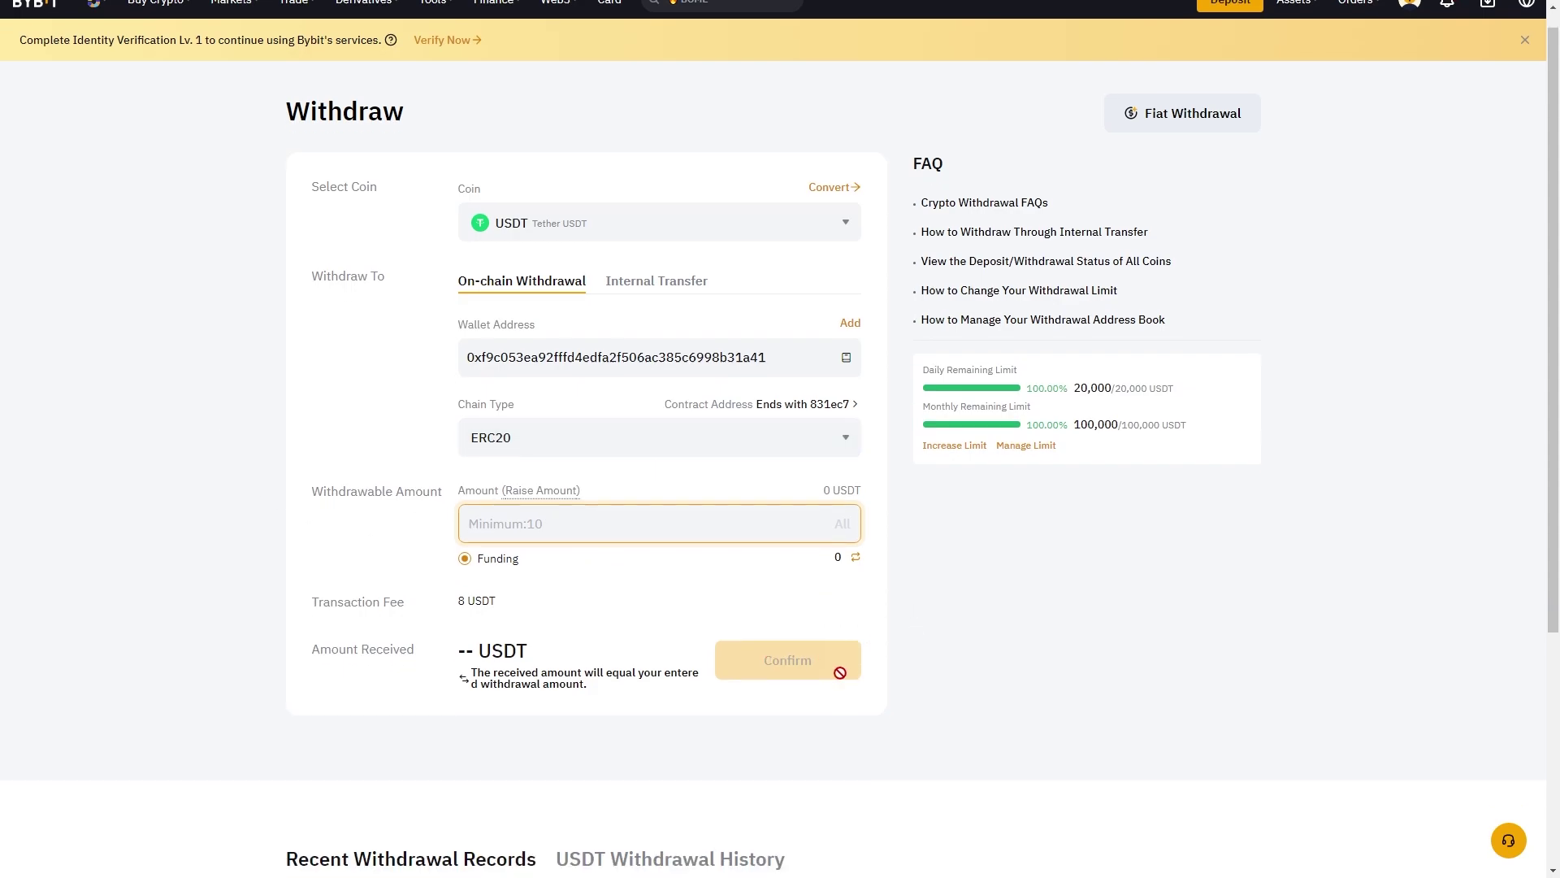